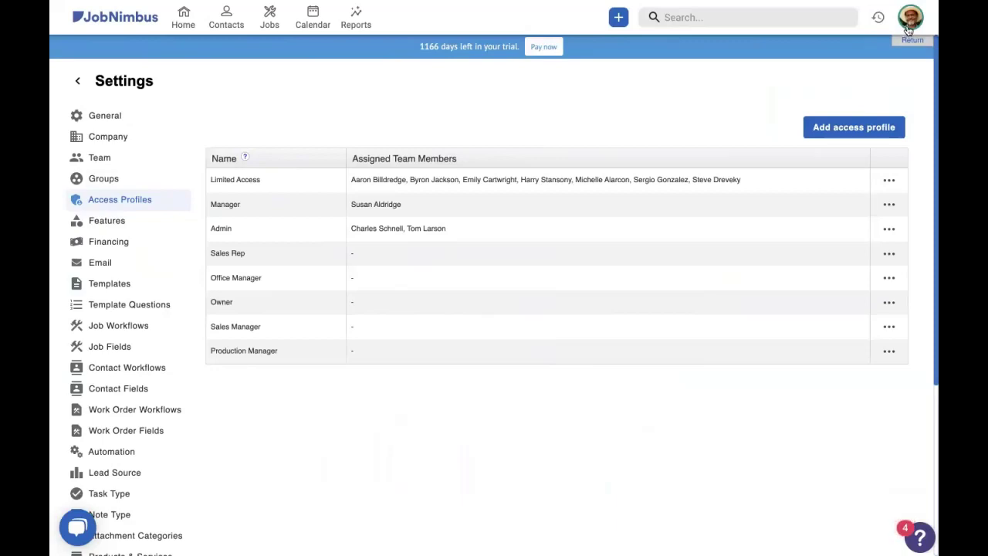
pyautogui.click(908, 30)
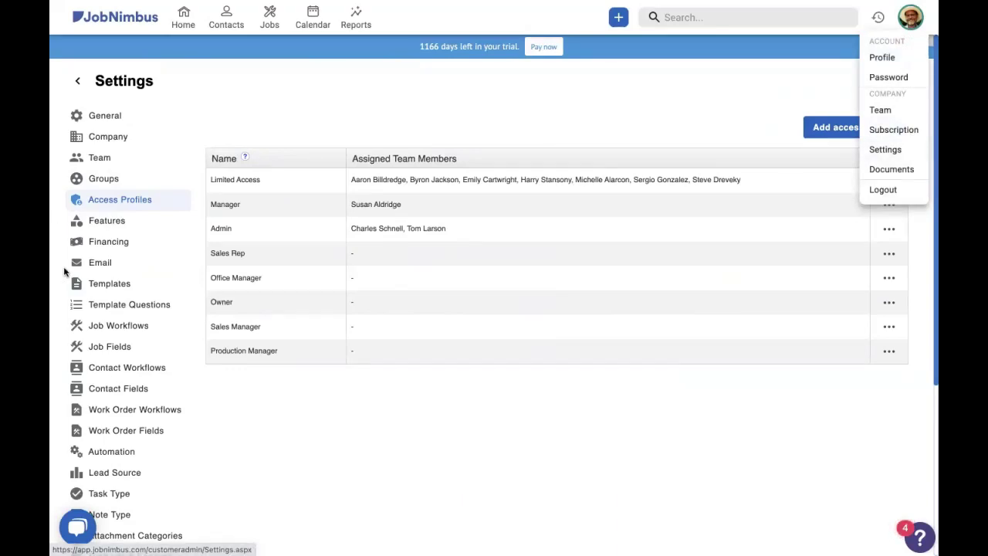
pyautogui.click(173, 198)
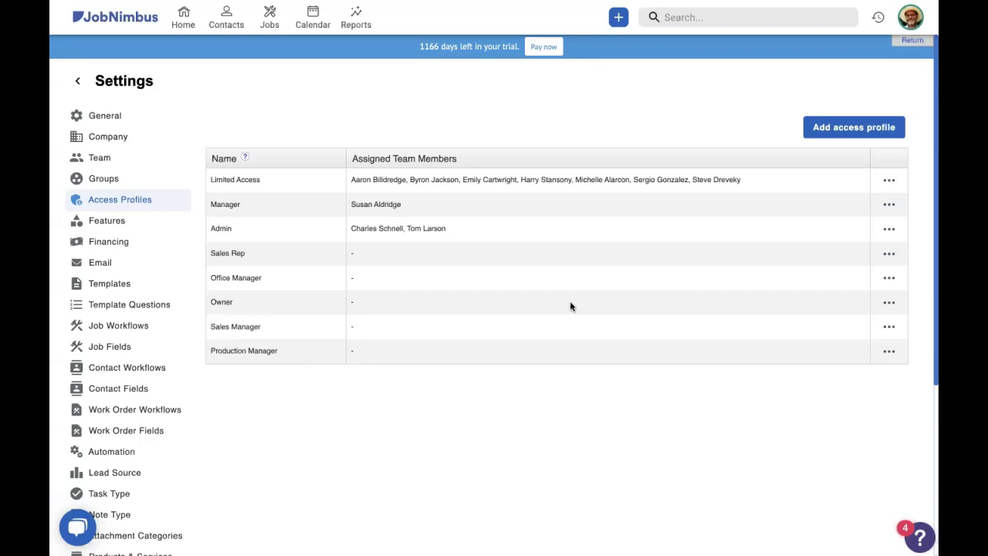
pyautogui.click(890, 183)
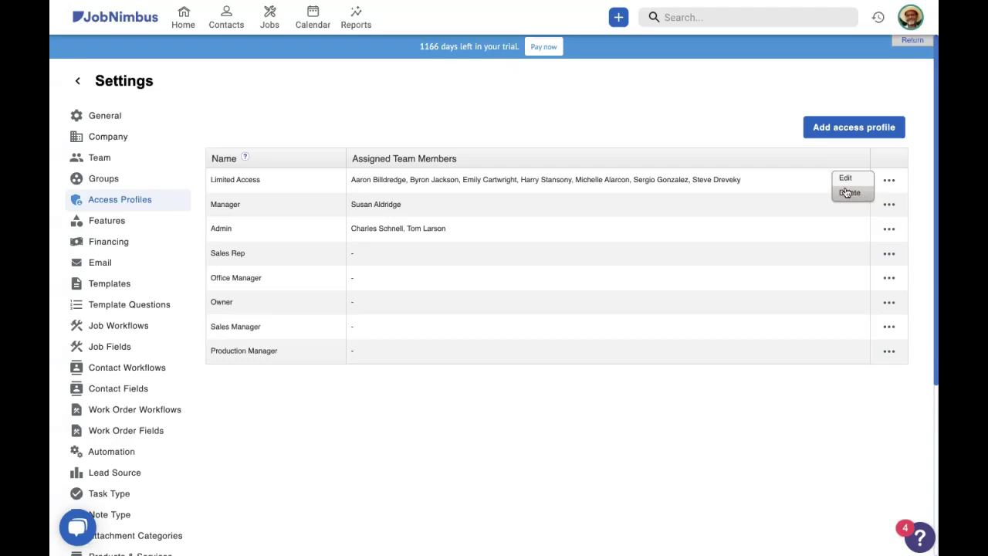
# Step: Add a new access profile and enter the profile name 'Office Assistant'
pyautogui.click(821, 132)
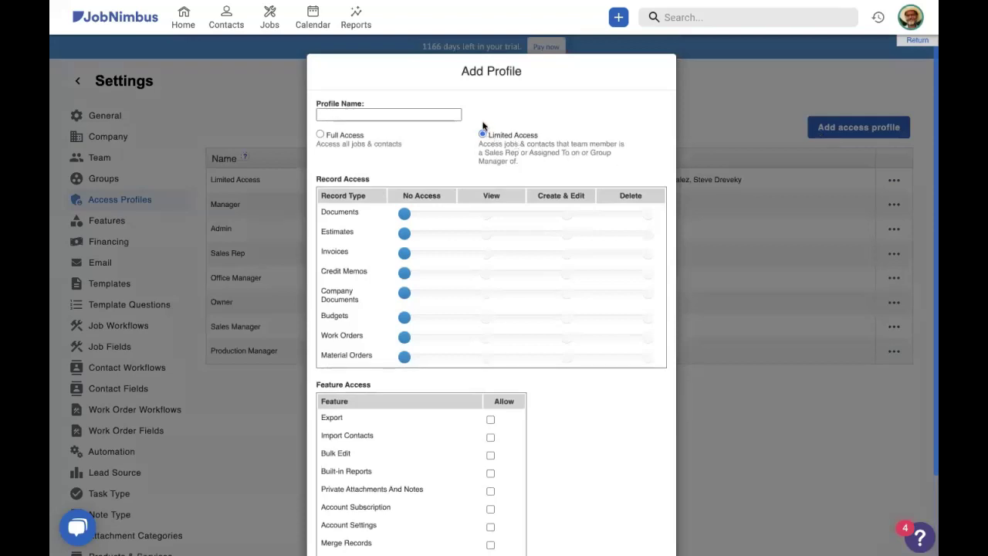
pyautogui.click(457, 115)
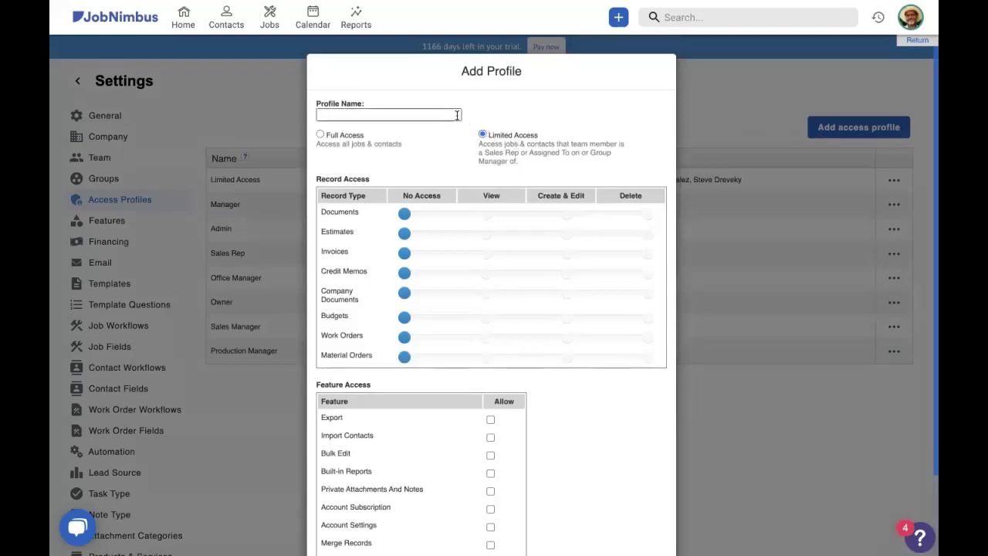
pyautogui.click(457, 115)
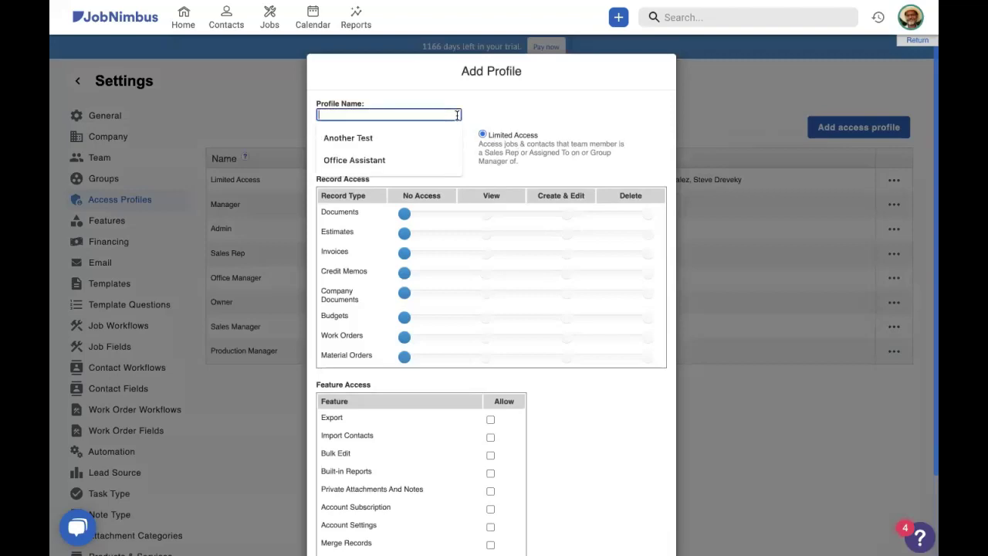
pyautogui.write('Office Asss')
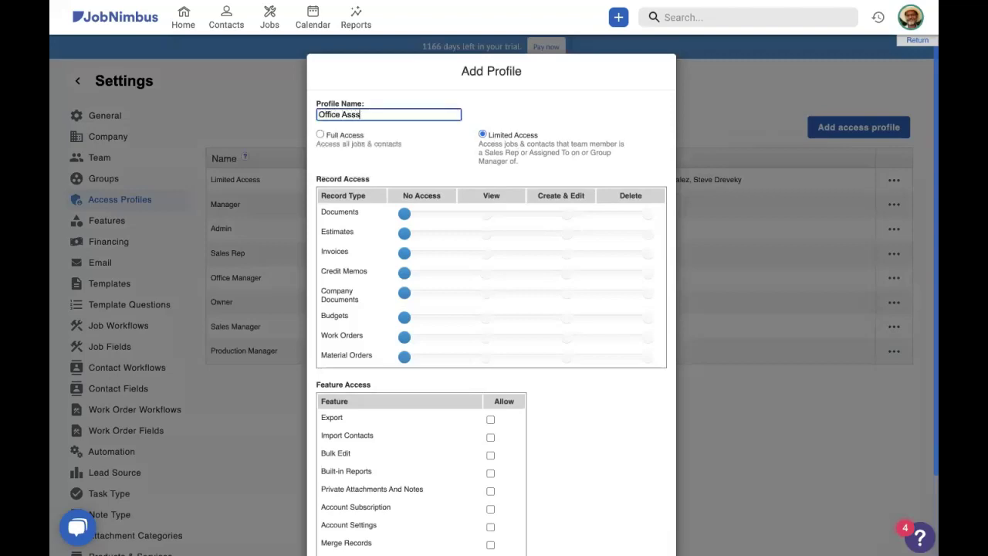
pyautogui.press('BackSpace')
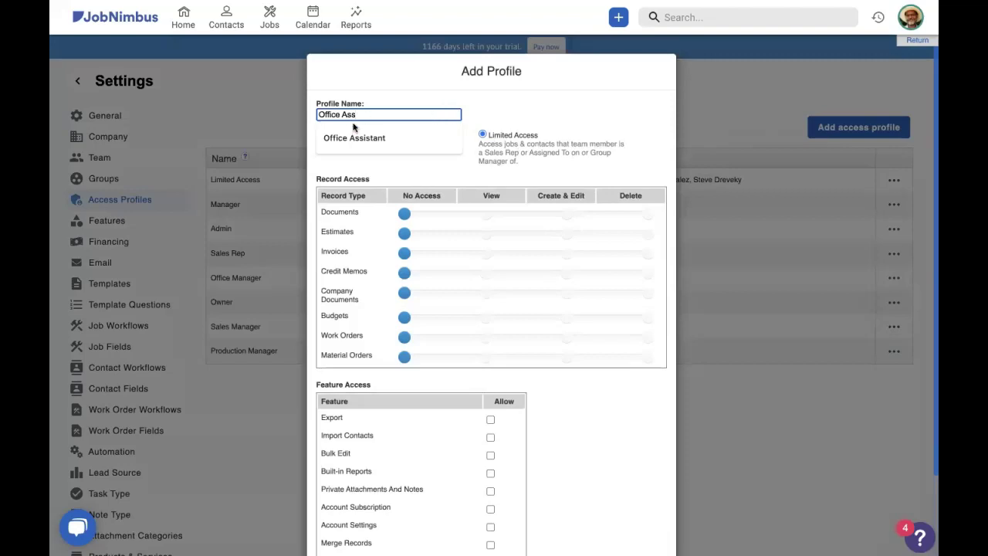
pyautogui.click(352, 135)
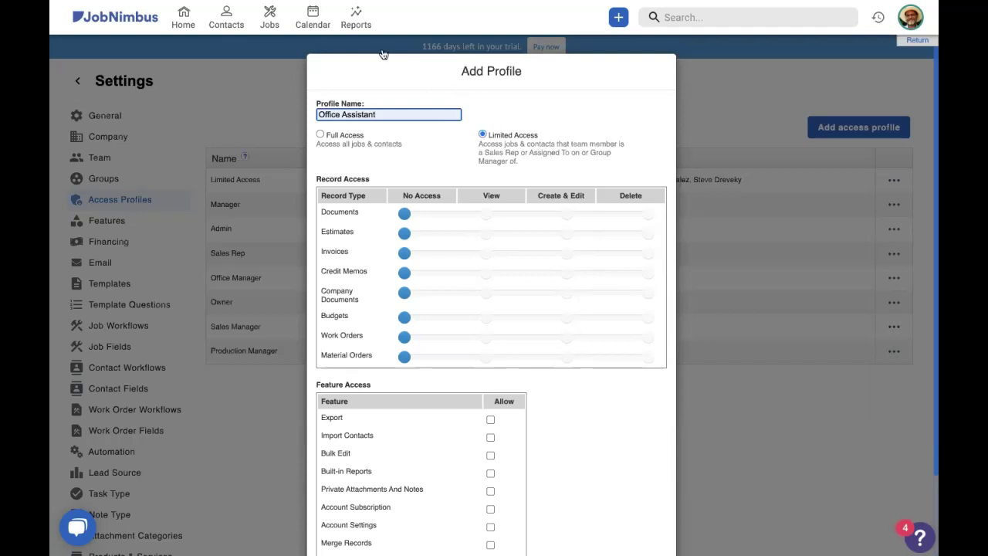
# Step: Choose Full Access so the profile covers all jobs and contacts
pyautogui.click(316, 21)
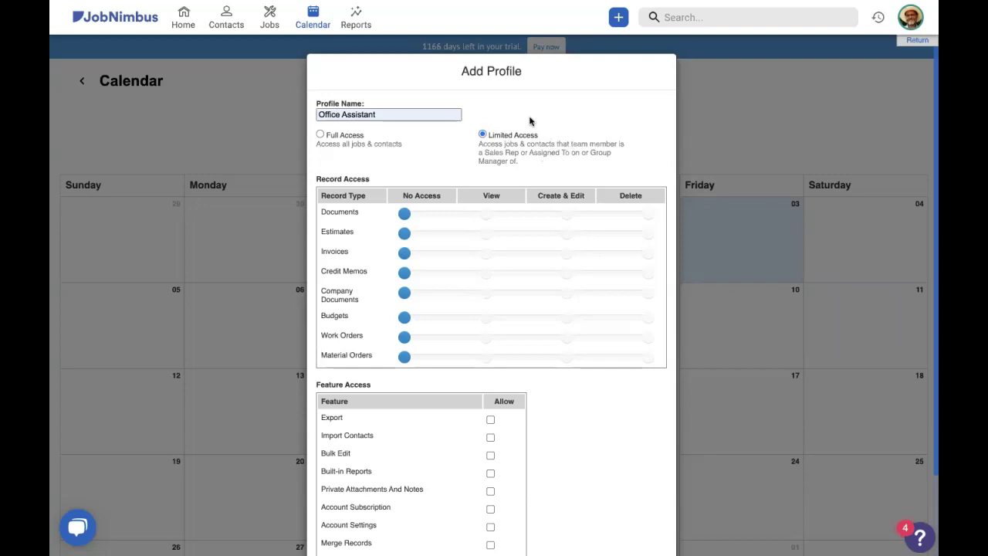
pyautogui.click(322, 135)
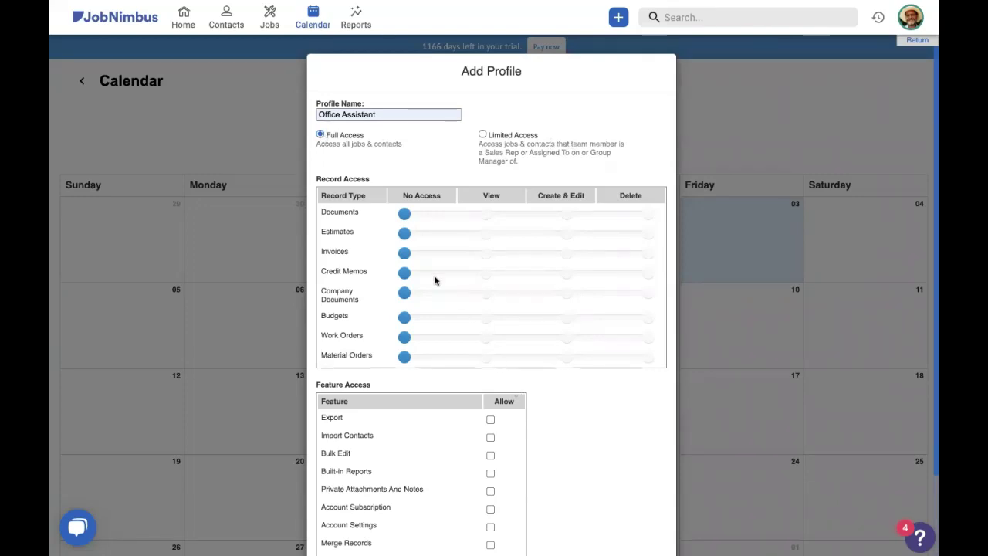
# Step: Scroll the Add Profile form and bring up the account dropdown at top right
pyautogui.scroll(-1, 423, 230)
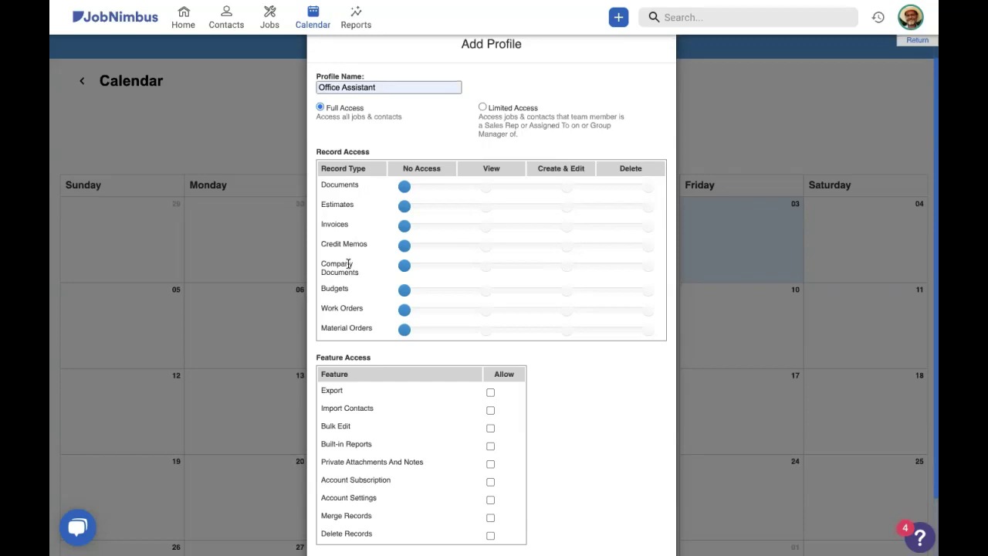
pyautogui.click(915, 23)
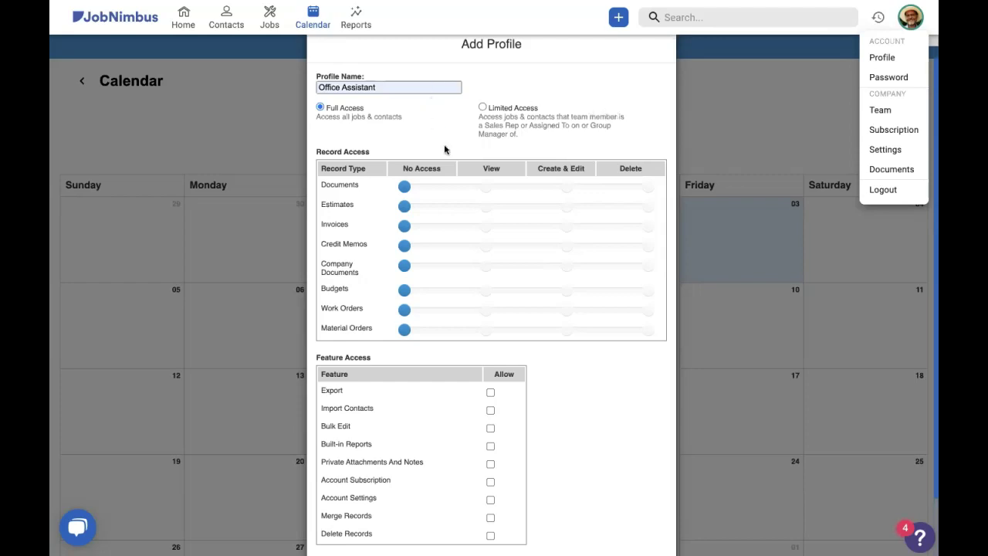
# Step: Set Documents to Create & Edit, Estimates through Material Orders to View, Company Documents to Delete
pyautogui.press('Return')
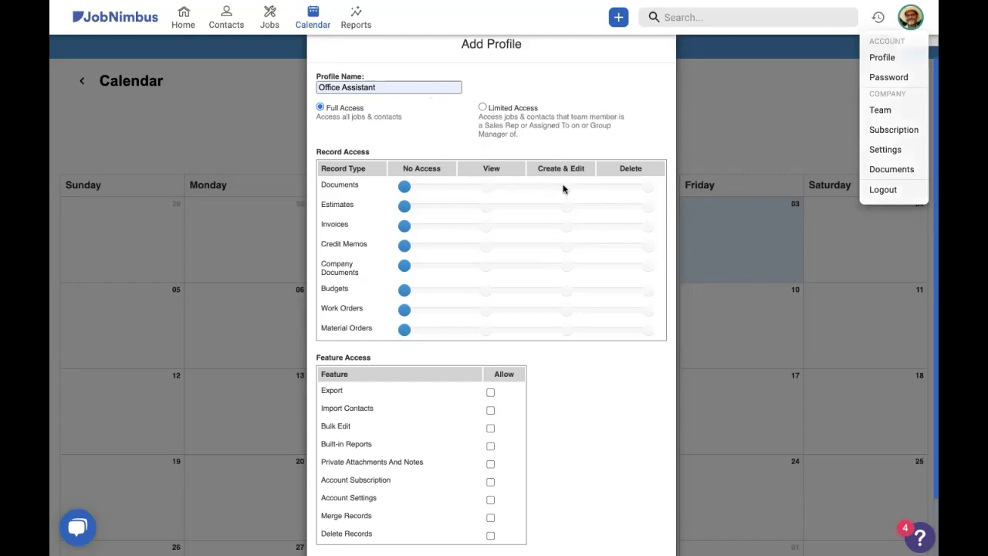
pyautogui.click(565, 190)
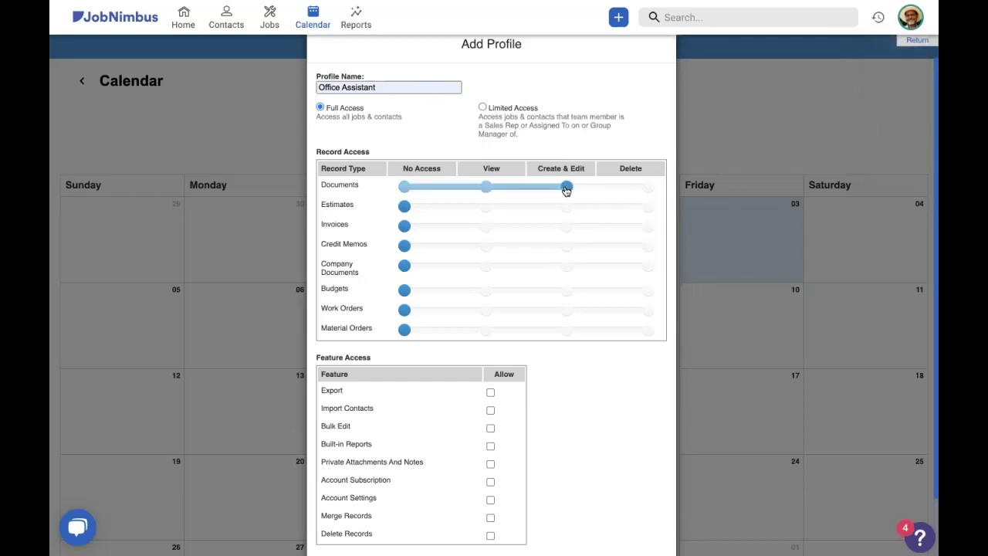
pyautogui.click(487, 208)
pyautogui.click(486, 227)
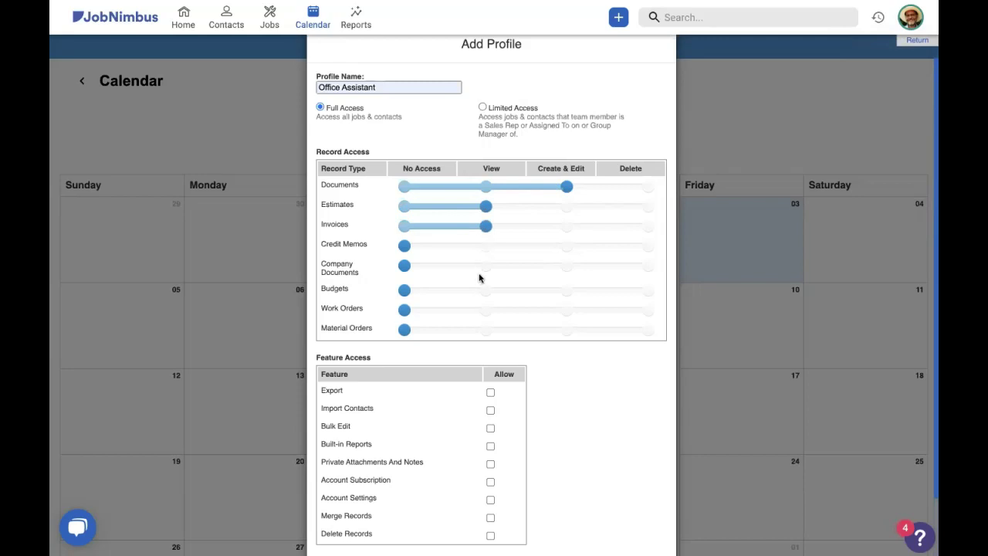
pyautogui.click(486, 248)
pyautogui.click(486, 290)
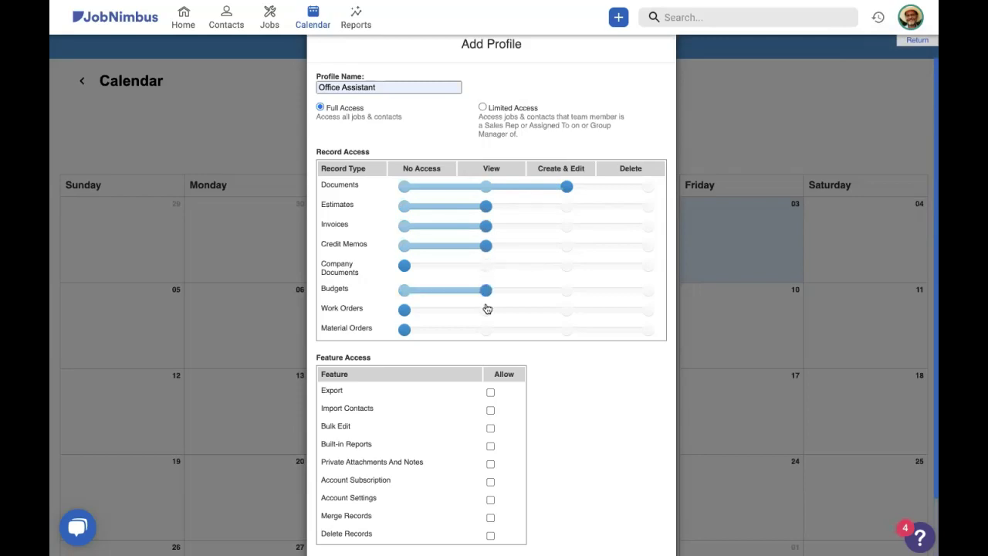
pyautogui.click(486, 309)
pyautogui.click(487, 329)
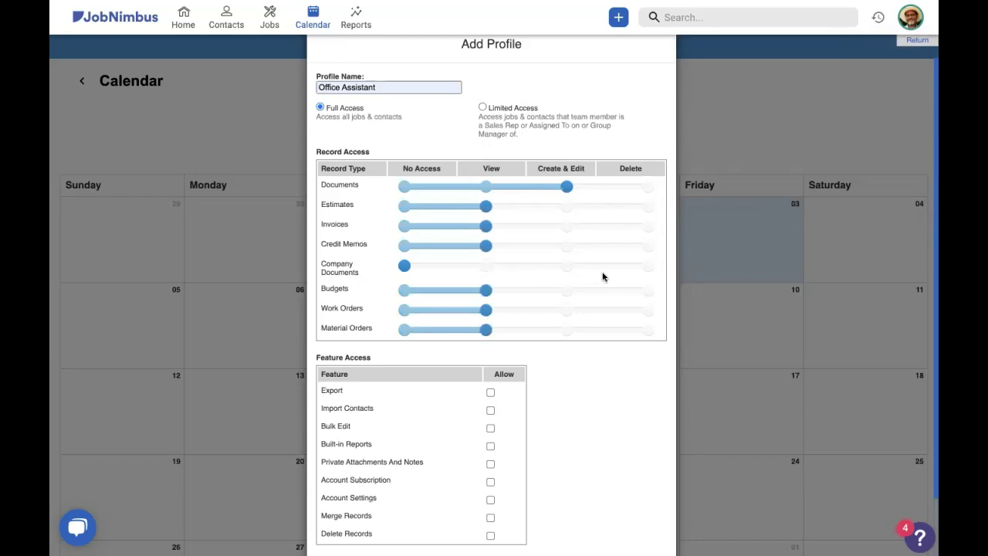
pyautogui.click(646, 267)
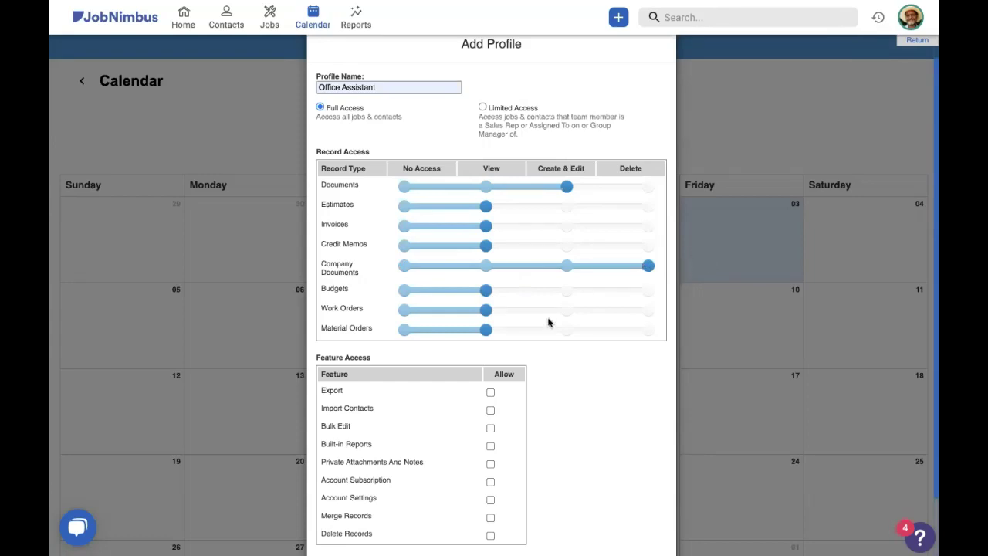
# Step: Scroll the Add Profile form and switch the background page to Reports
pyautogui.scroll(-2, 569, 327)
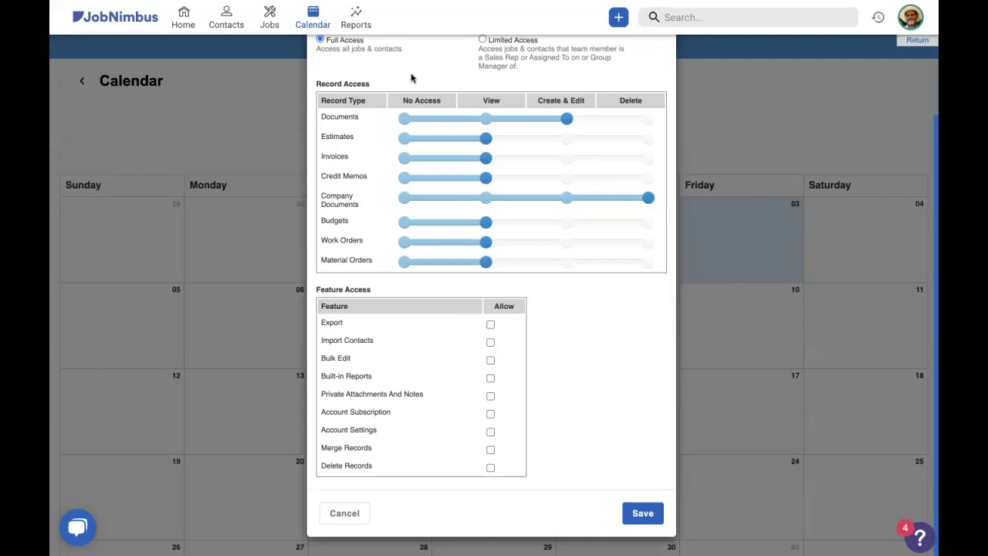
pyautogui.click(355, 18)
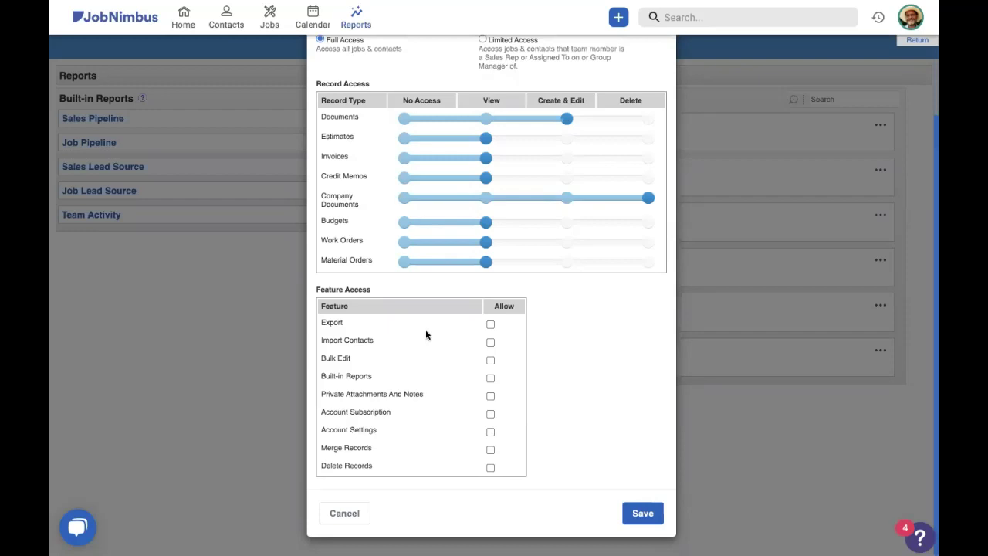
# Step: Allow Import Contacts under Feature Access
pyautogui.click(492, 344)
# Step: Allow Merge Records and Private Attachments And Notes, then save the Office Assistant profile
pyautogui.click(911, 17)
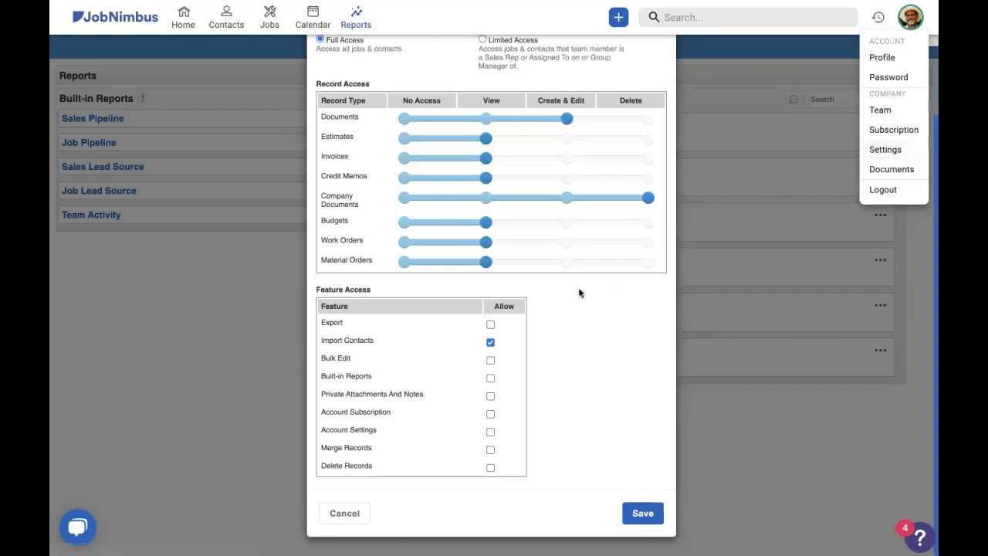
pyautogui.click(491, 450)
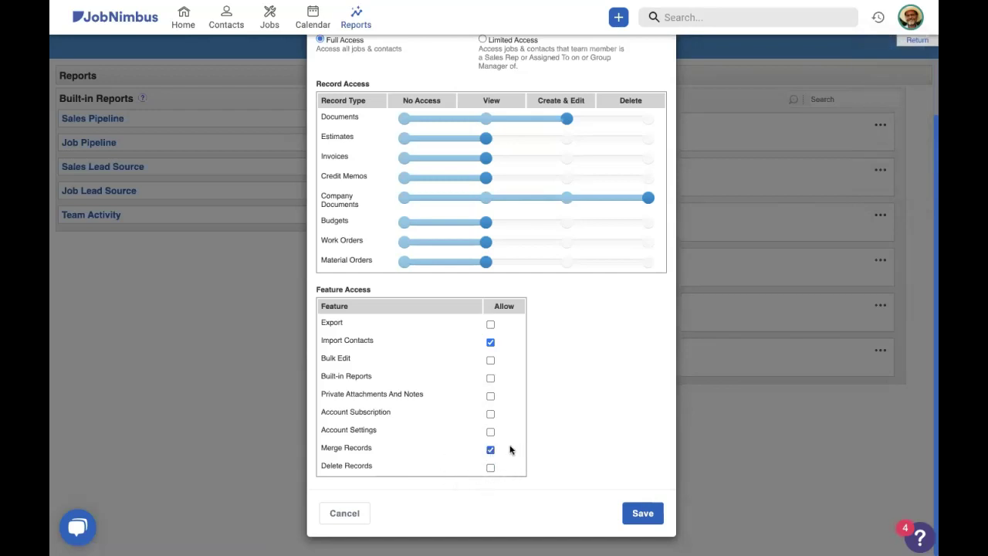
pyautogui.click(490, 397)
pyautogui.click(647, 514)
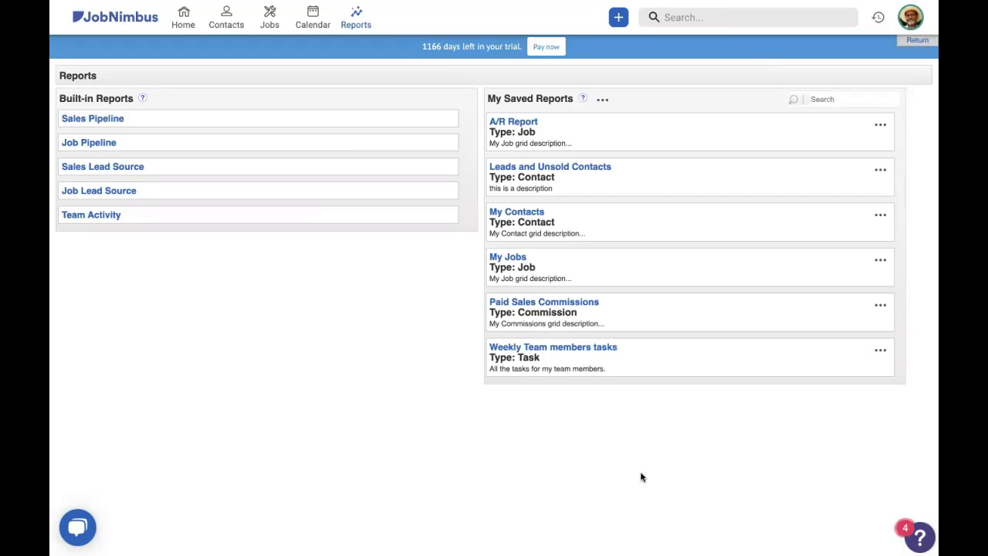
# Step: Search for the customer by name, open their contact record, and start a new note
pyautogui.click(668, 16)
pyautogui.write('grisela')
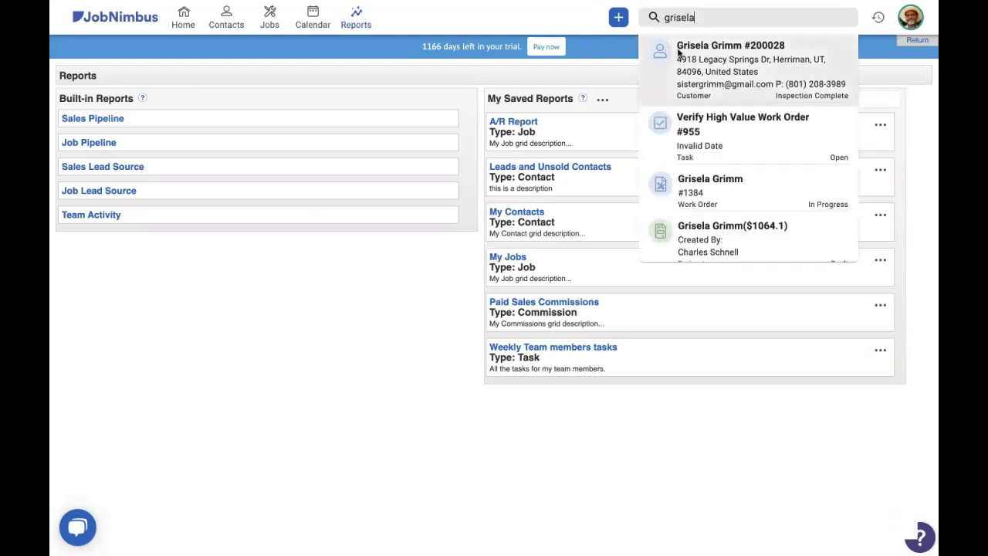
pyautogui.click(678, 49)
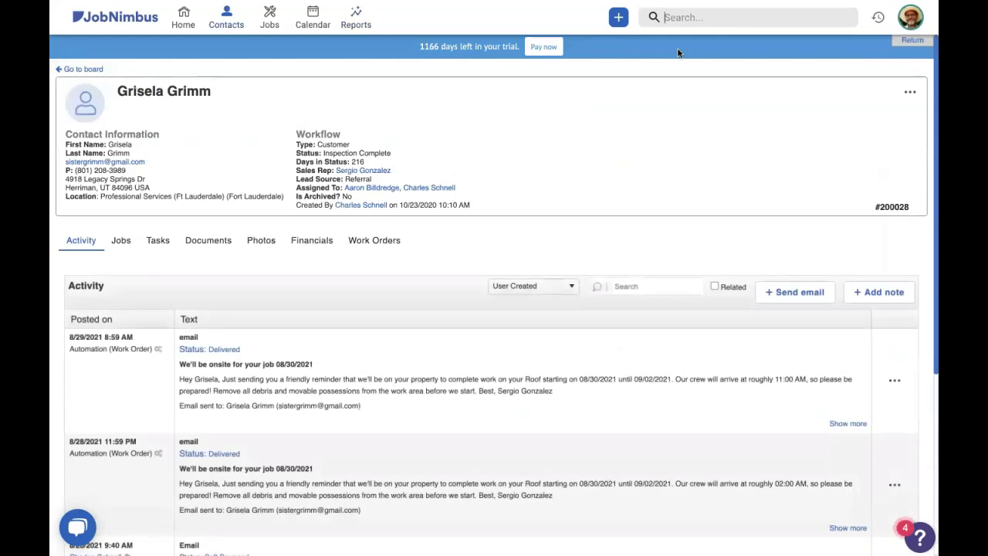
pyautogui.click(873, 292)
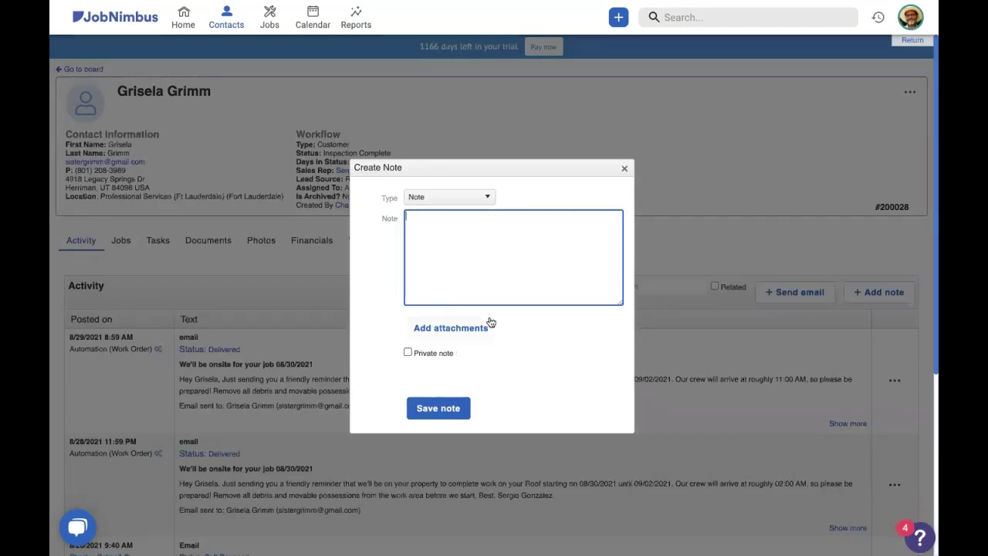
# Step: Discard the empty note and begin uploading an attachment from the contact's Documents tab
pyautogui.click(623, 168)
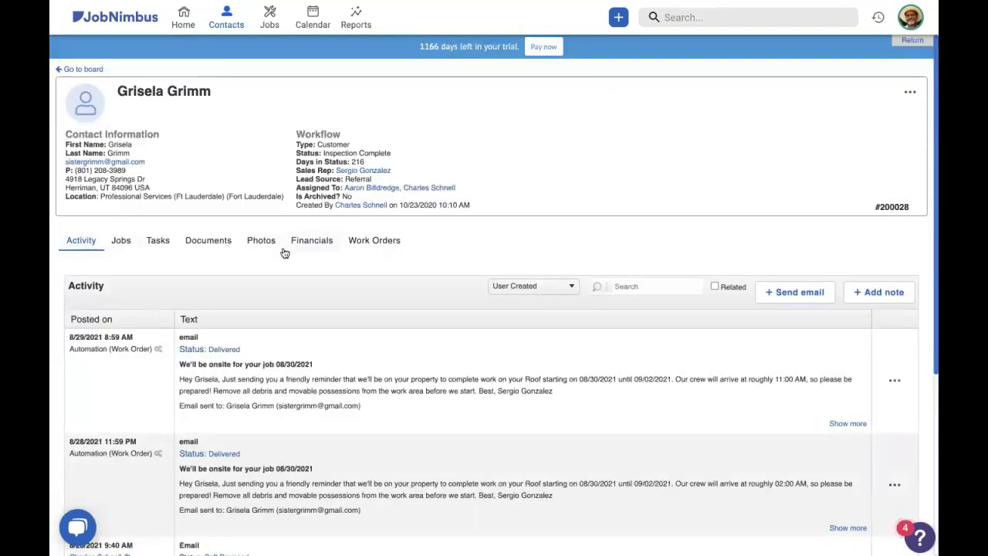
pyautogui.click(223, 242)
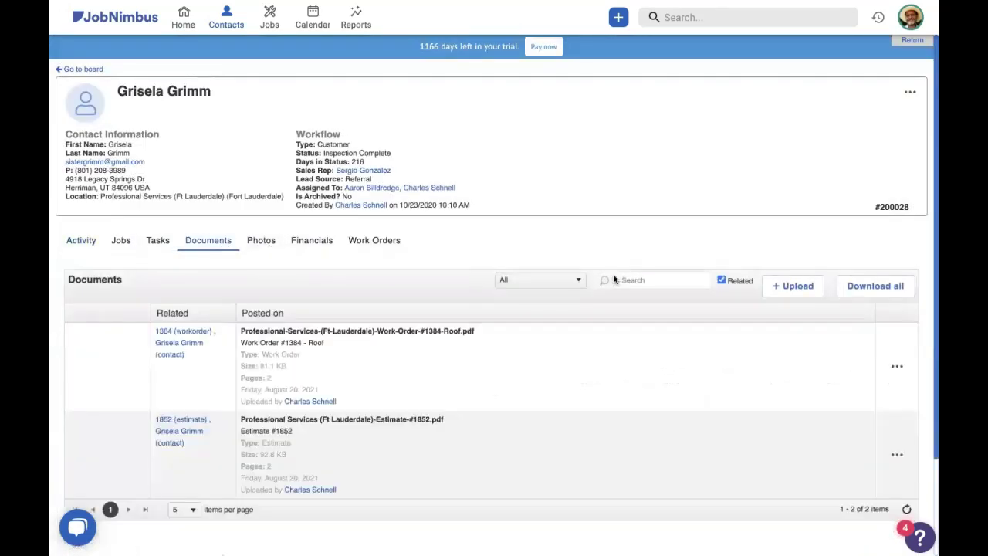
pyautogui.click(776, 286)
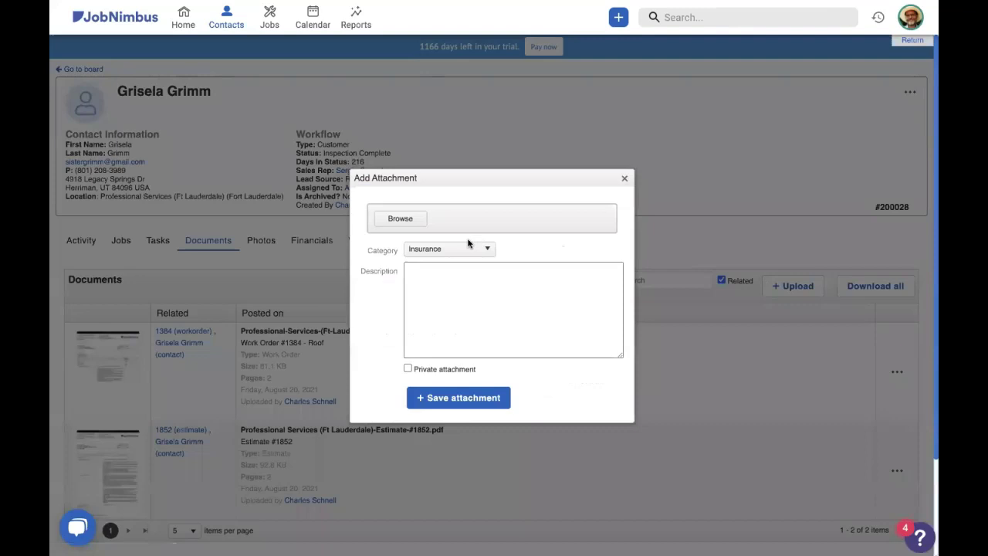